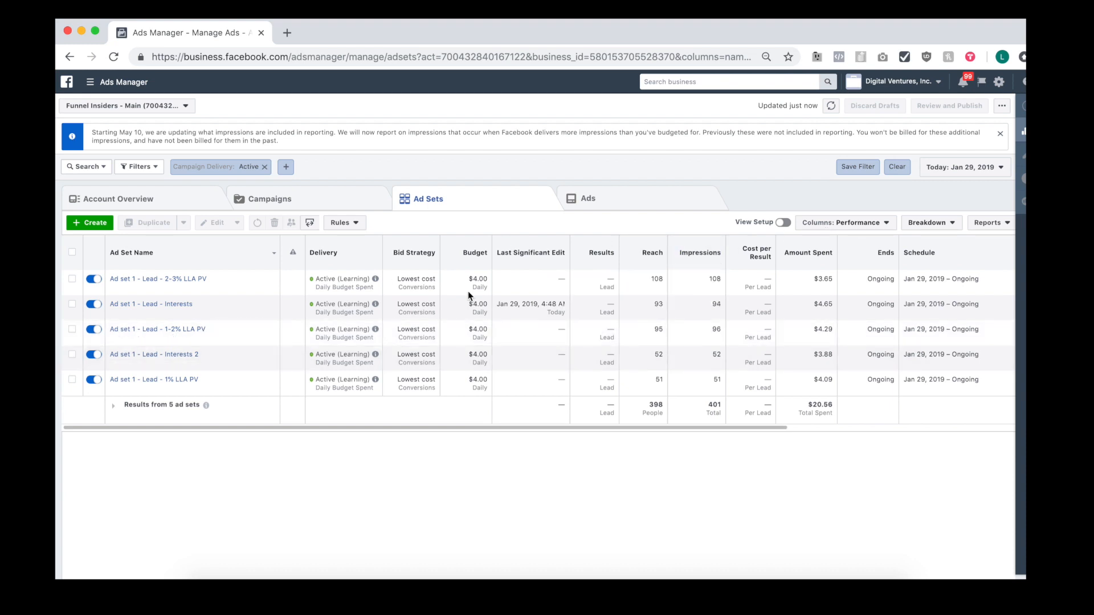
Step: Customize the ad set columns by removing Errors, the duplicate Ad Set Name, Bid Strategy, Last Significant Edit and Reach
left_click(886, 225)
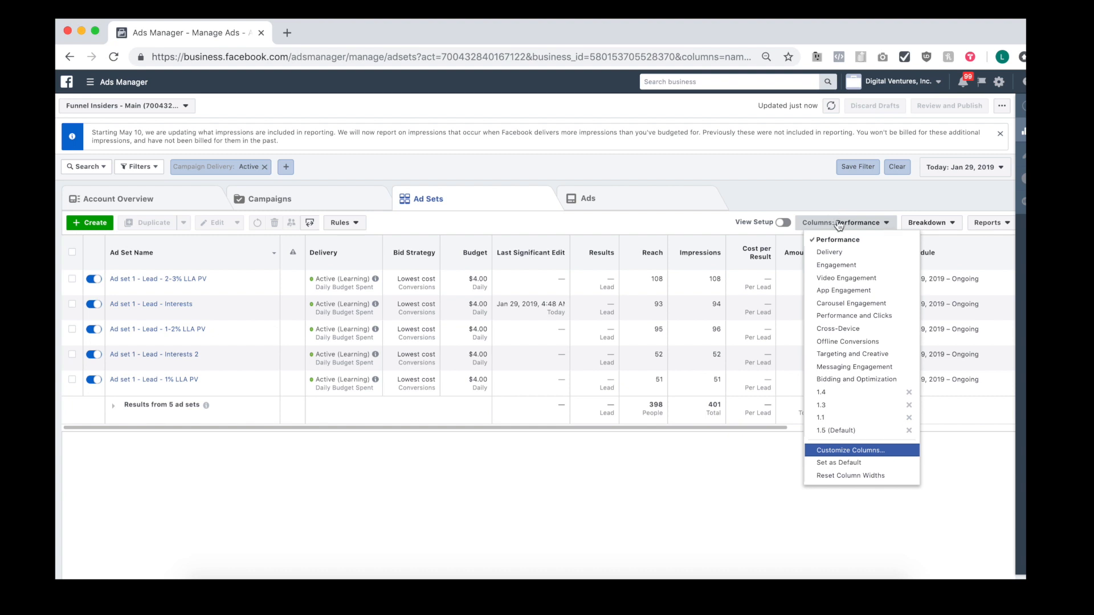
key("Return")
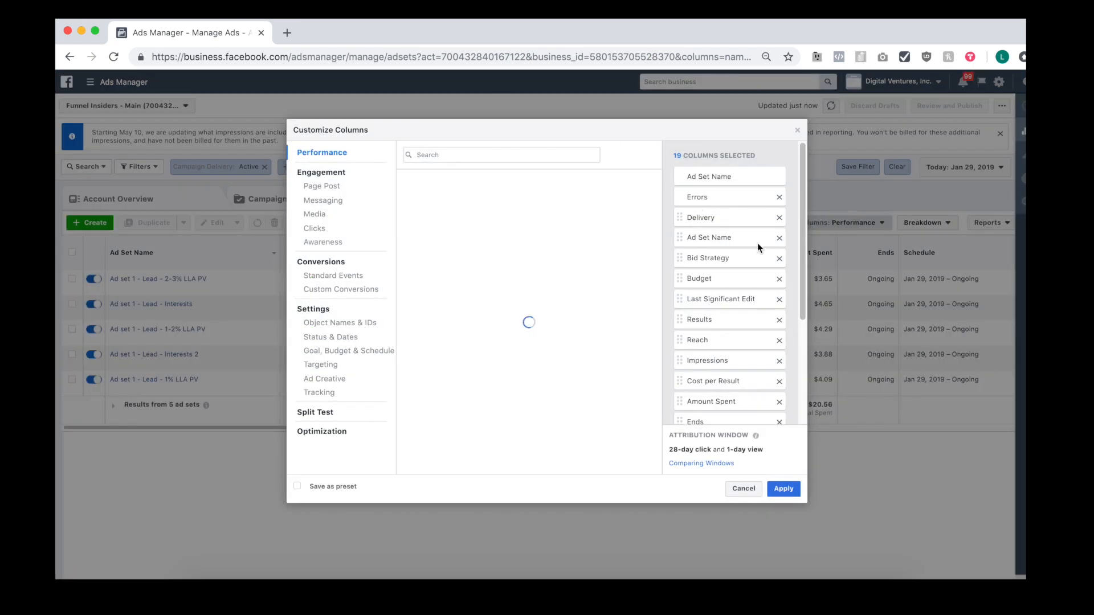
left_click(778, 198)
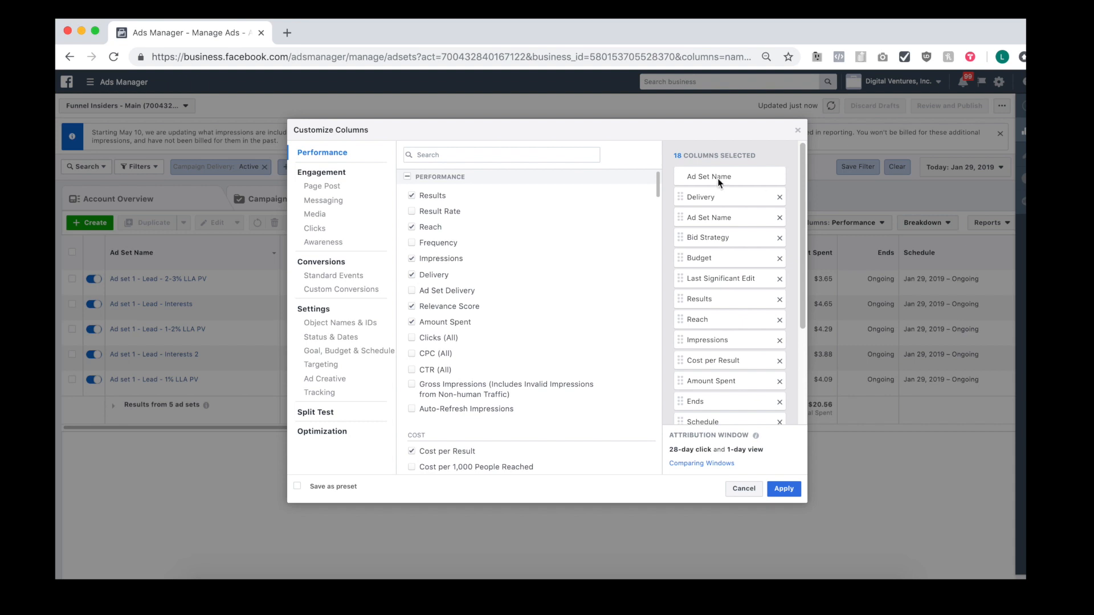
left_click(780, 218)
left_click(781, 221)
left_click(780, 238)
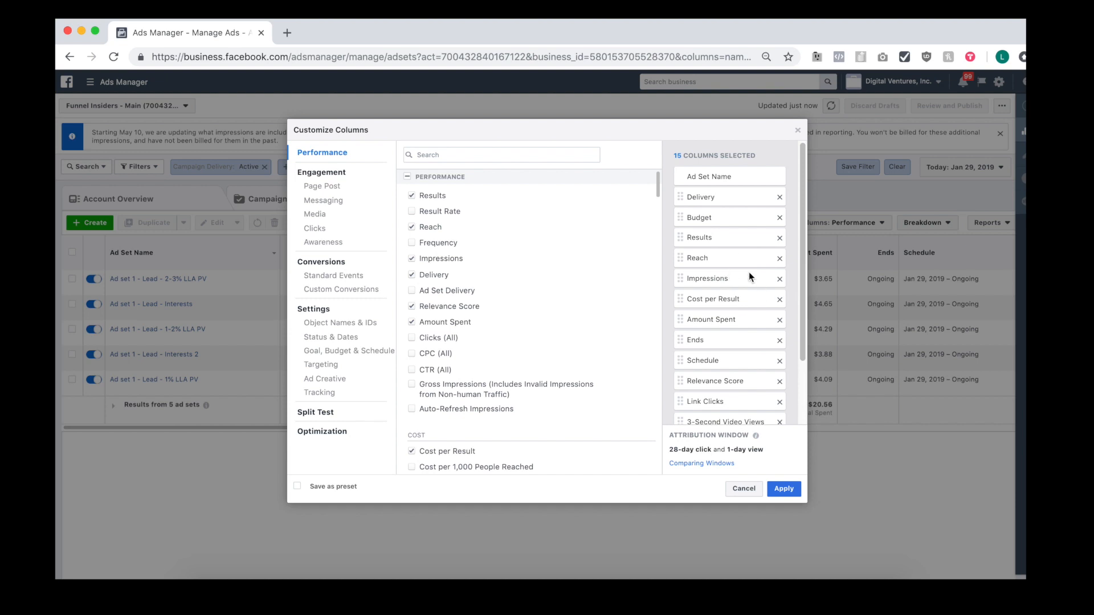
left_click(779, 261)
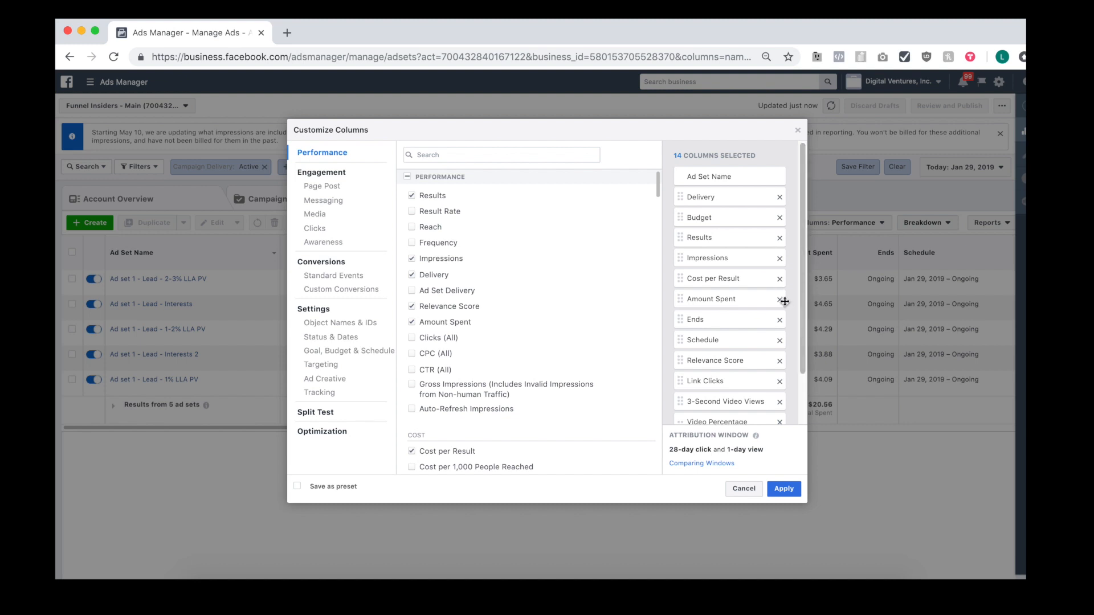
Step: Move Amount Spent directly after Delivery and remove the Ends, Schedule, Relevance Score, Link Clicks and 3-Second Video Views columns
left_click_drag(686, 302, 682, 215)
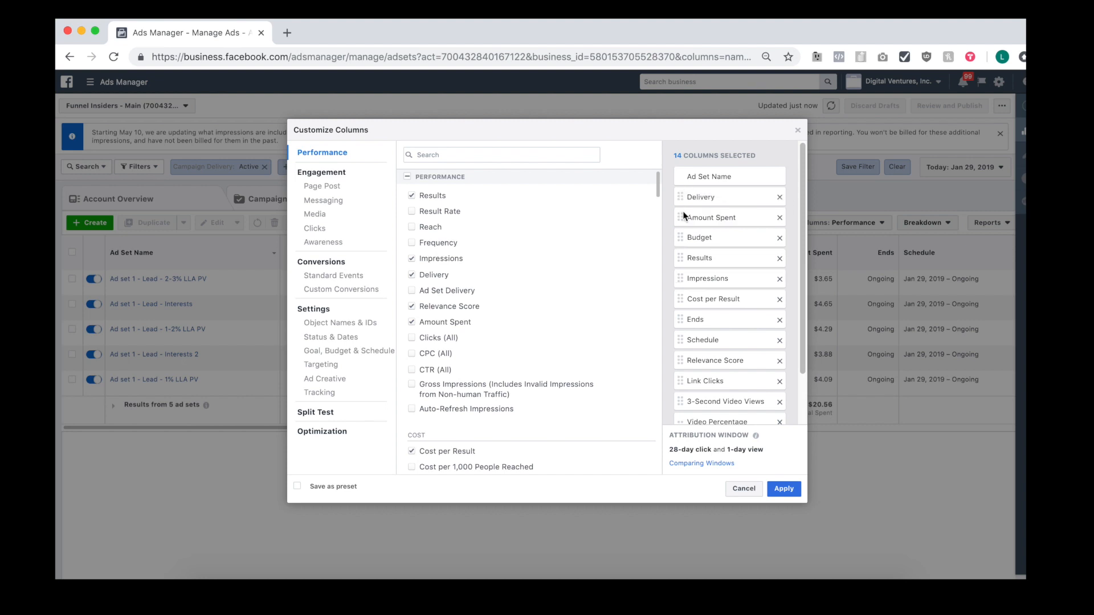
left_click(779, 320)
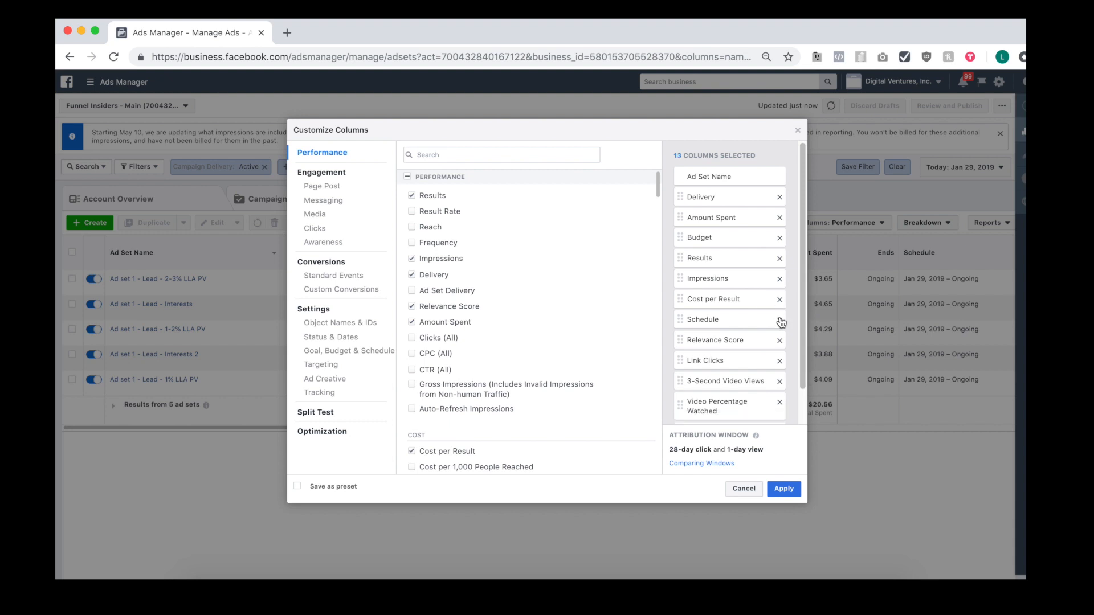
left_click(779, 320)
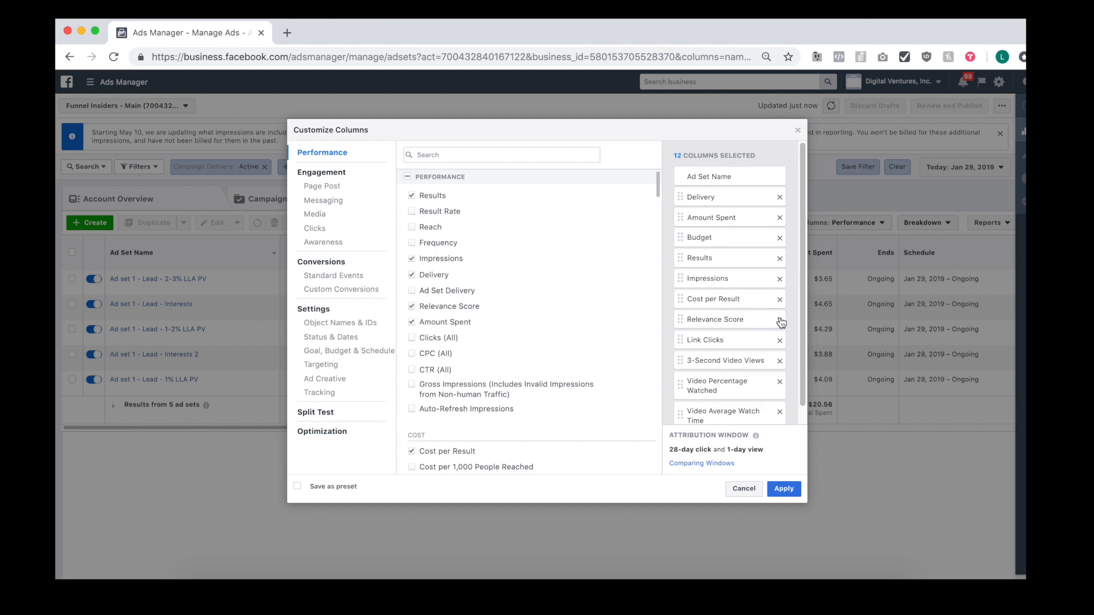
left_click(780, 320)
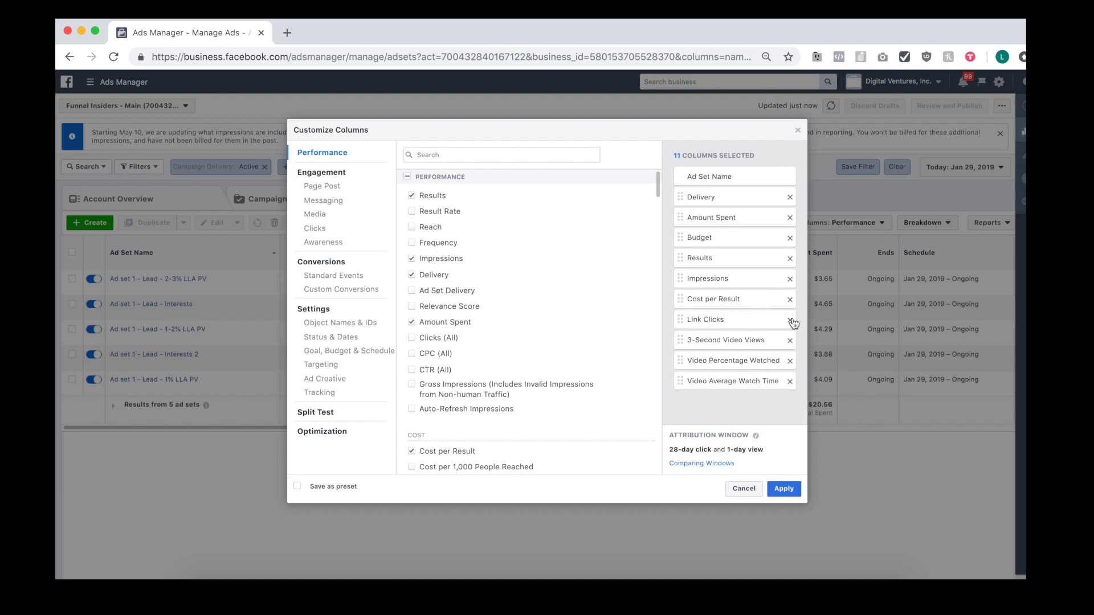
left_click(790, 320)
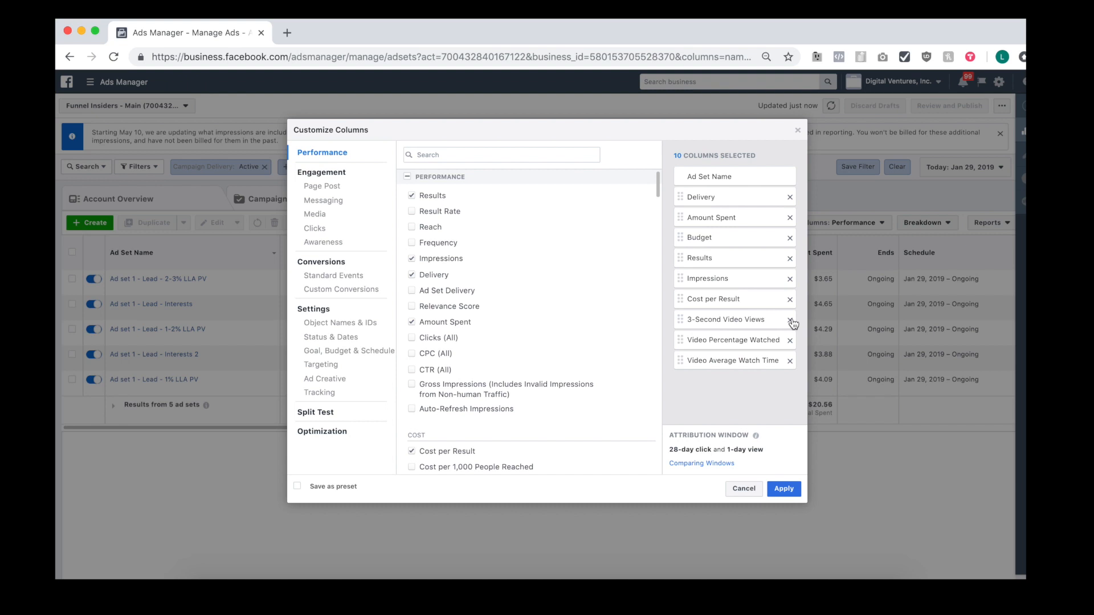
left_click(790, 320)
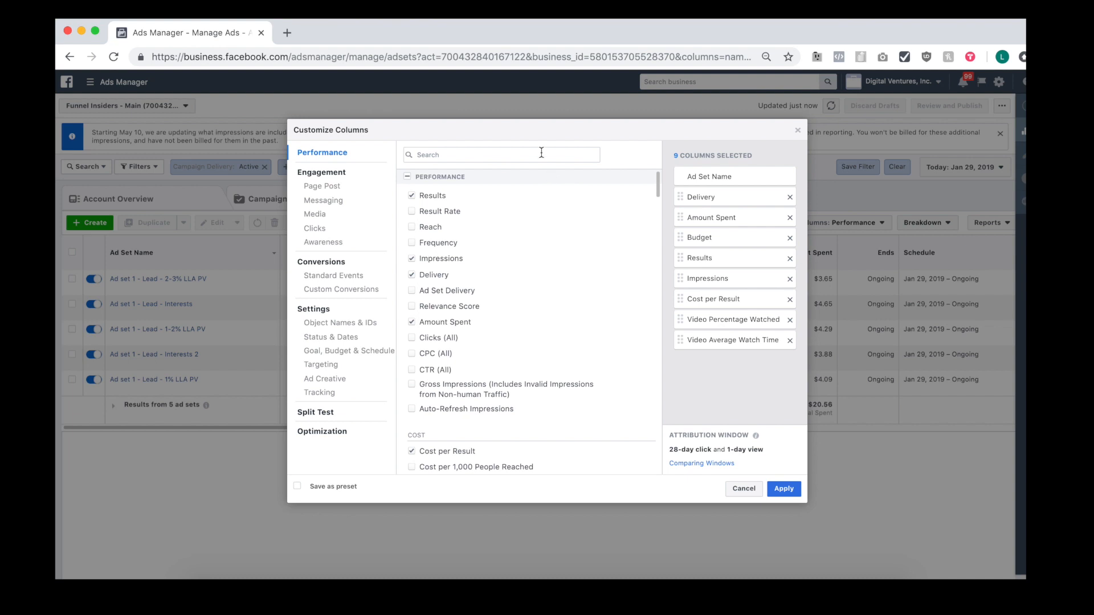
Step: Search the metrics for CTR and add the CTR (All) and CTR (Link Click-Through Rate) columns
left_click(500, 155)
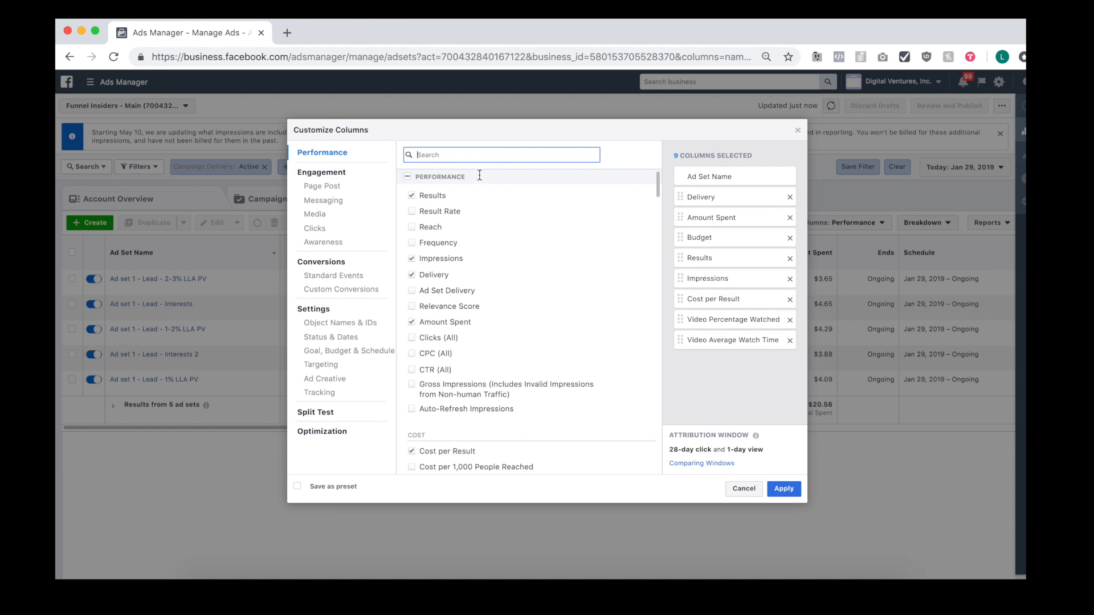
type("CTR")
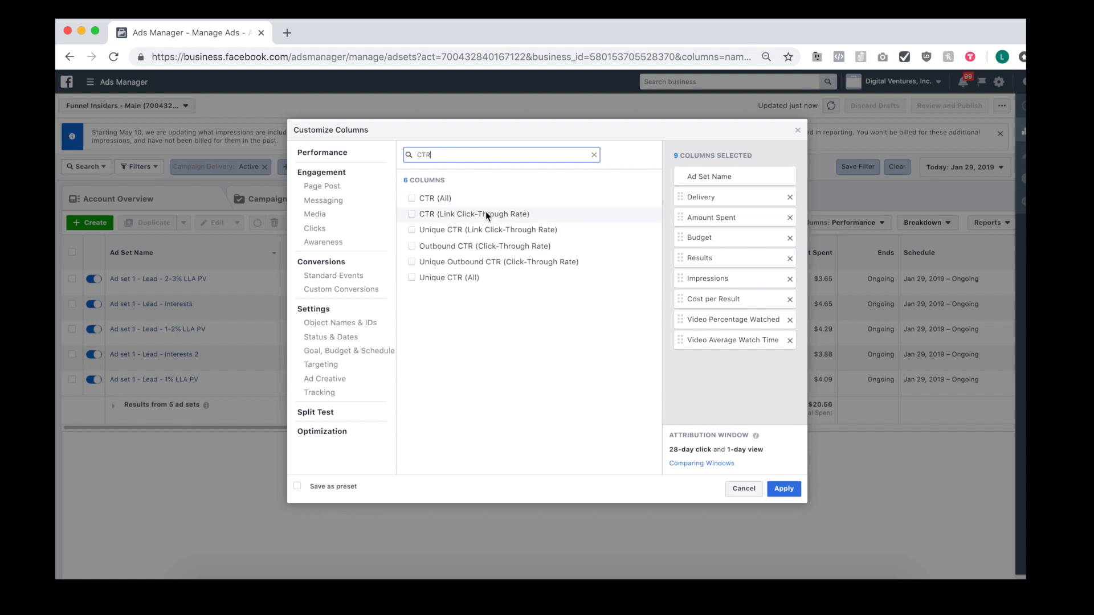
left_click(440, 198)
left_click(448, 214)
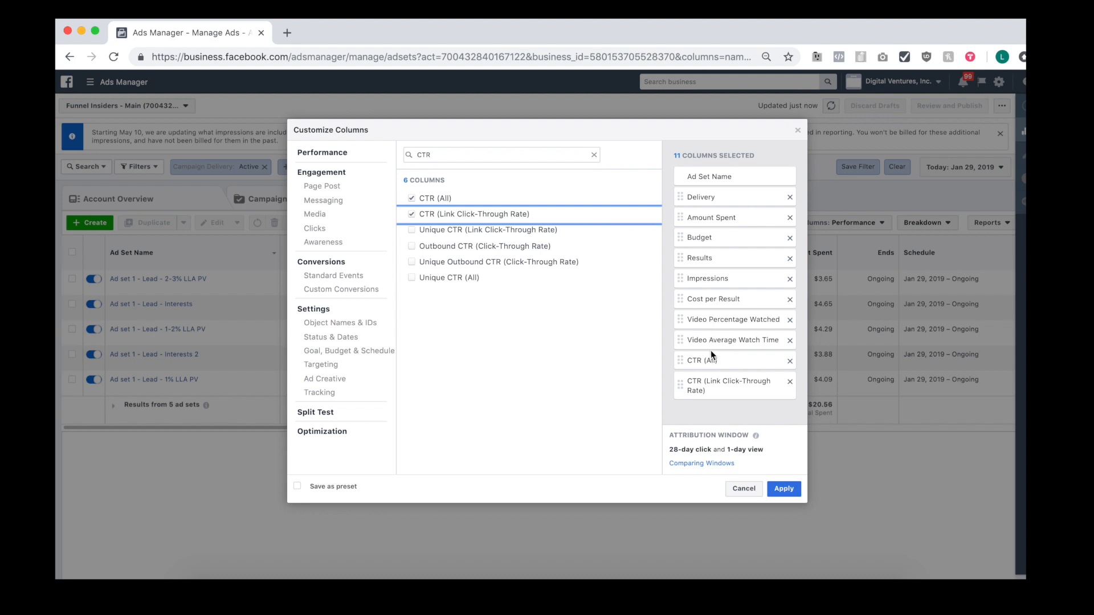
mouse_move(599, 285)
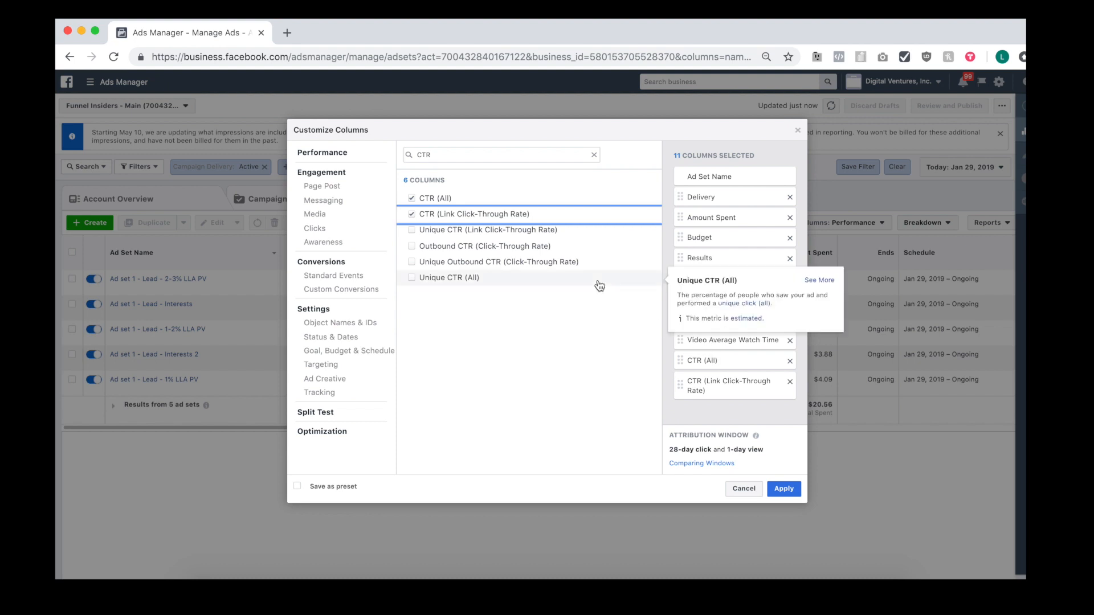
Step: Find the View Content metric and add Content Views with Total and Cost, keeping only Website Content Views included
double_click(487, 154)
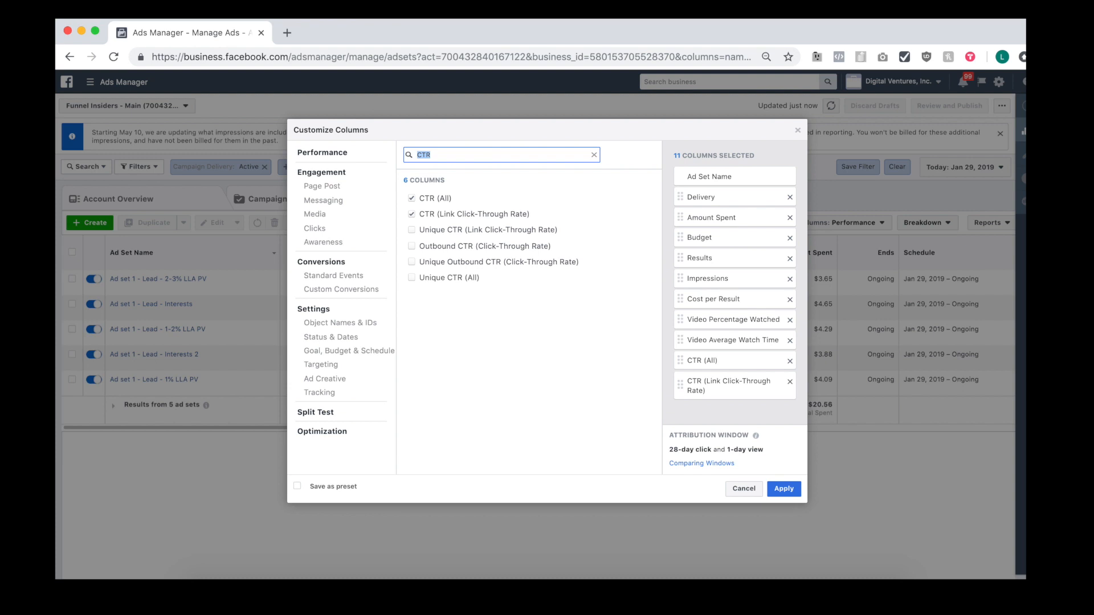
type("View Content")
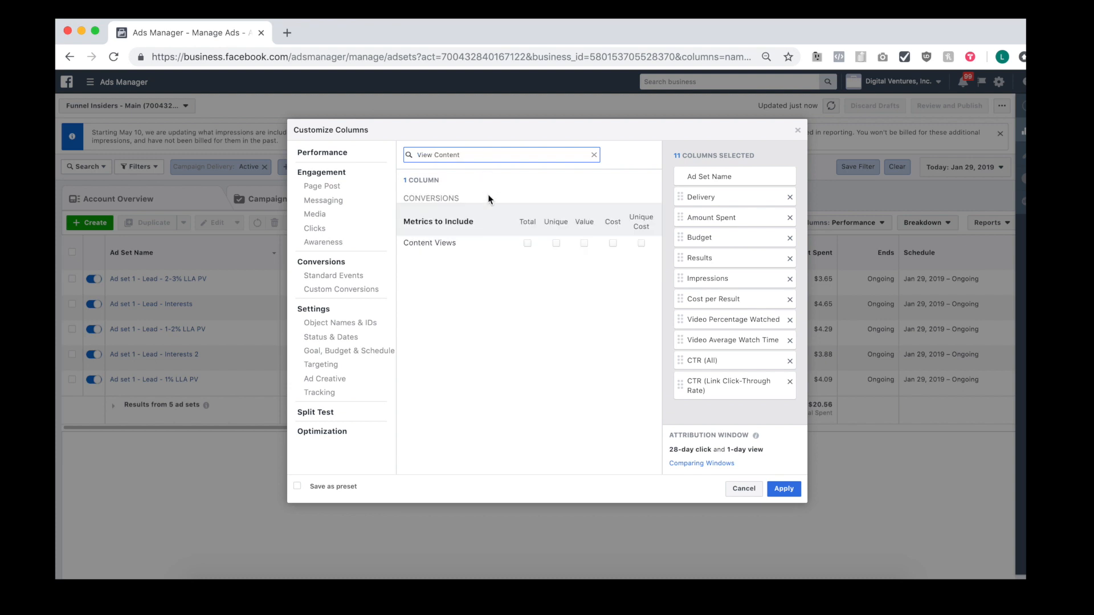
left_click(527, 244)
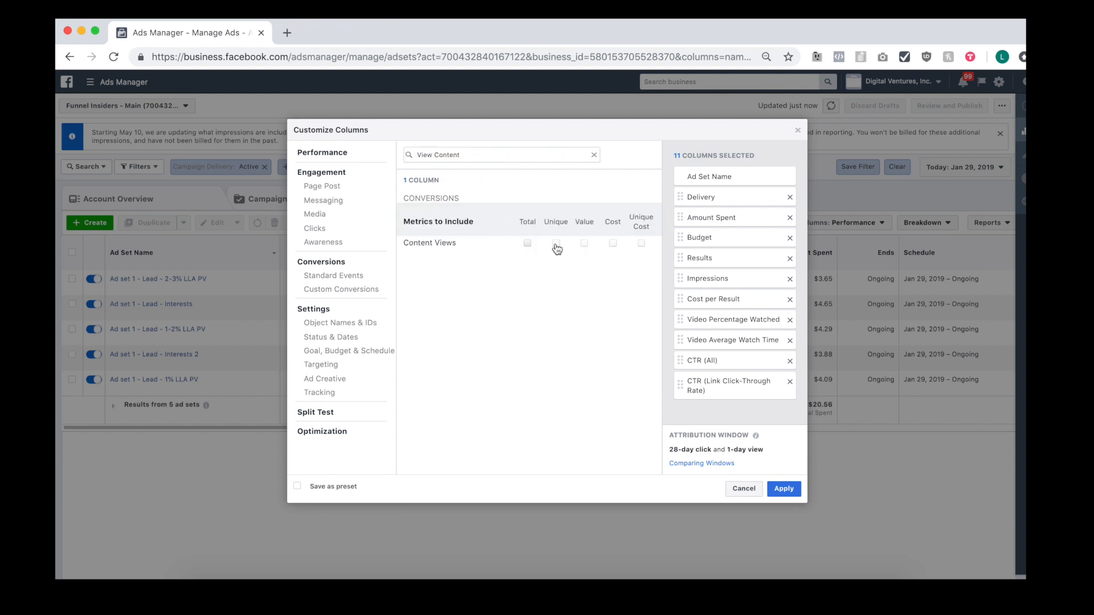
left_click(613, 244)
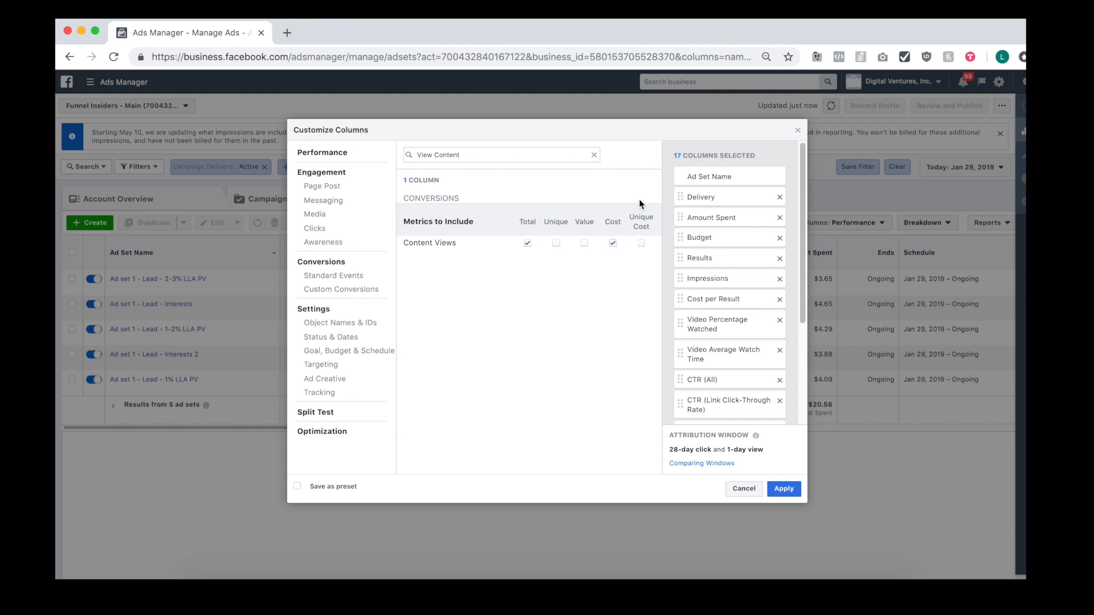
scroll(714, 281, "down", 5)
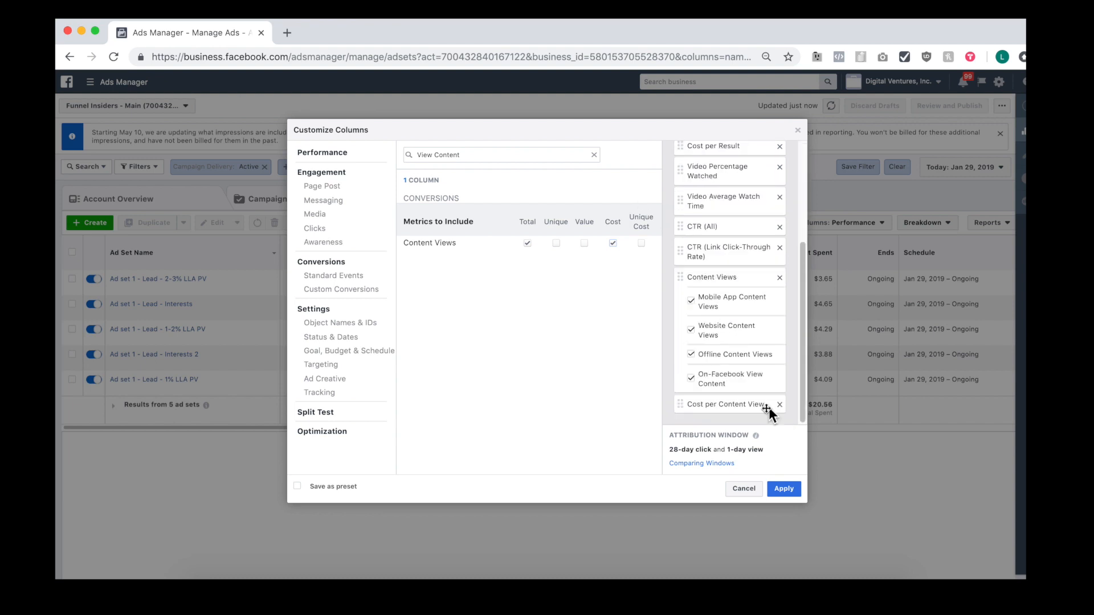
left_click(691, 301)
left_click(690, 355)
left_click(690, 379)
Step: Find the Leads metric and add its Total and Cost columns, keeping only Website Leads included
triple_click(467, 155)
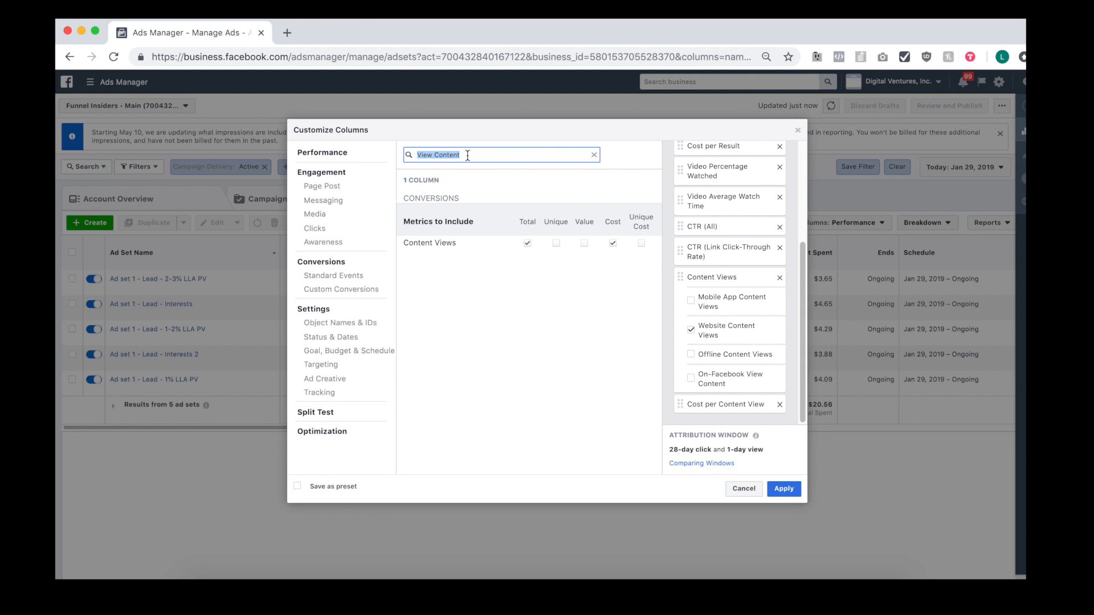
type("lea")
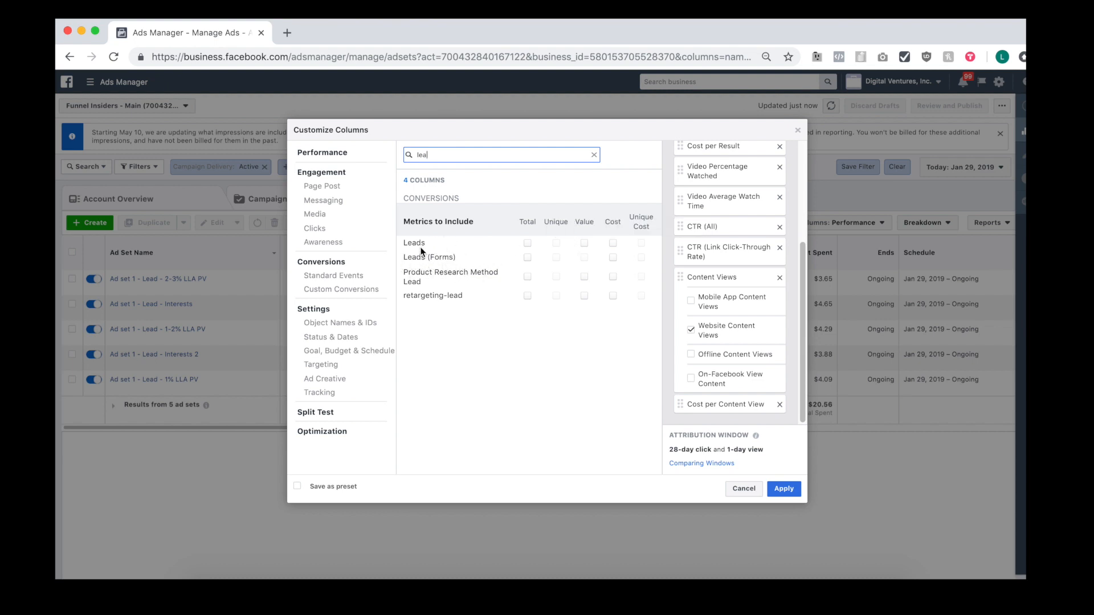
left_click(527, 243)
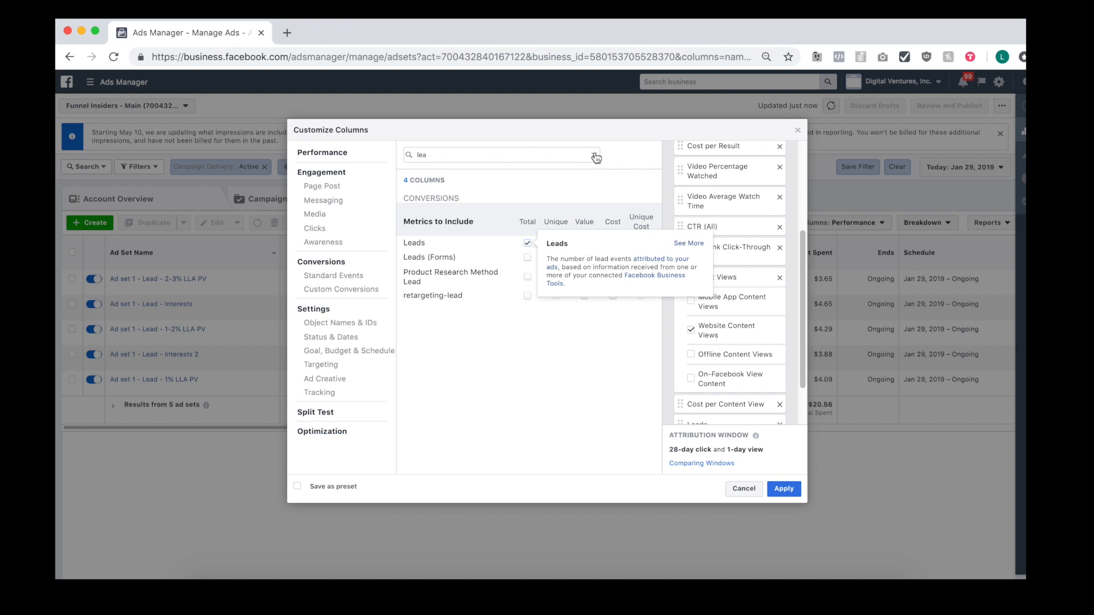
left_click(613, 244)
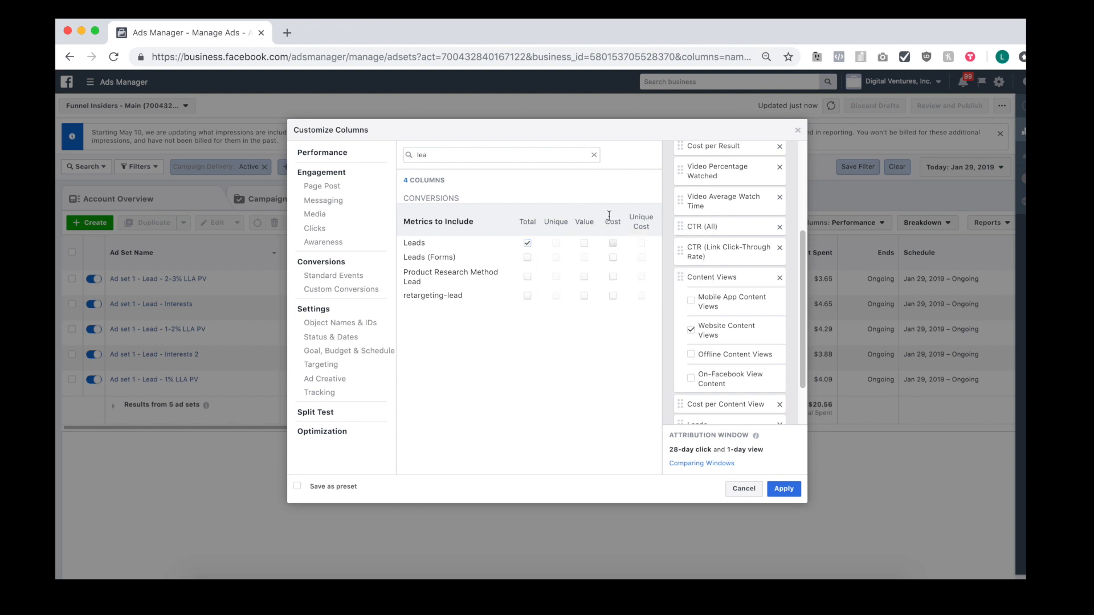
scroll(735, 342, "down", 3)
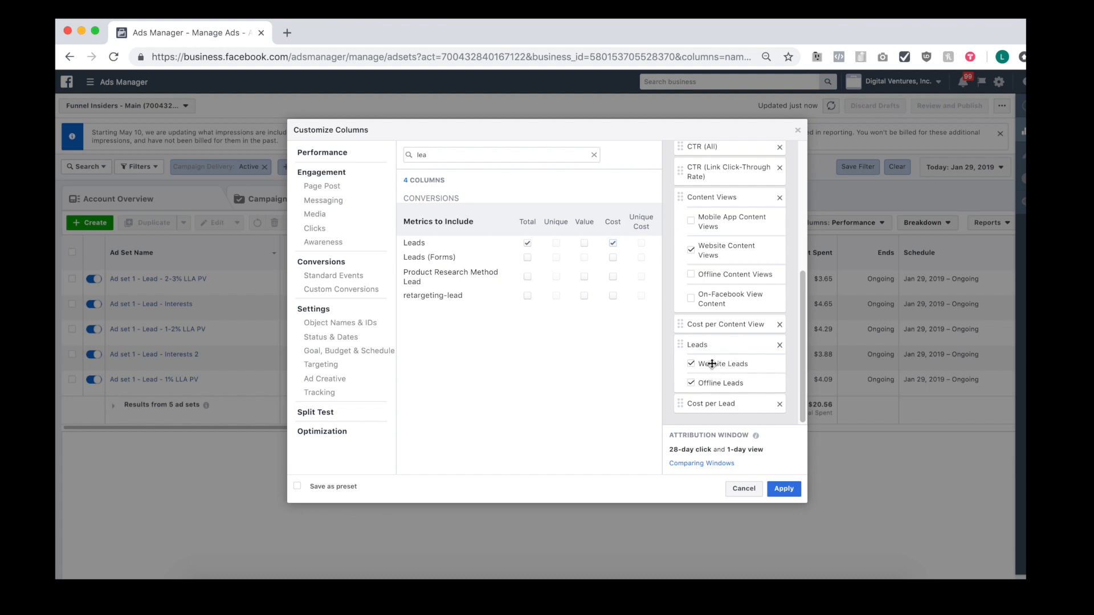
left_click(691, 384)
Step: Find the Adds to Cart metric and add its Total and Cost columns, keeping only Website Adds to Cart included
left_click(450, 159)
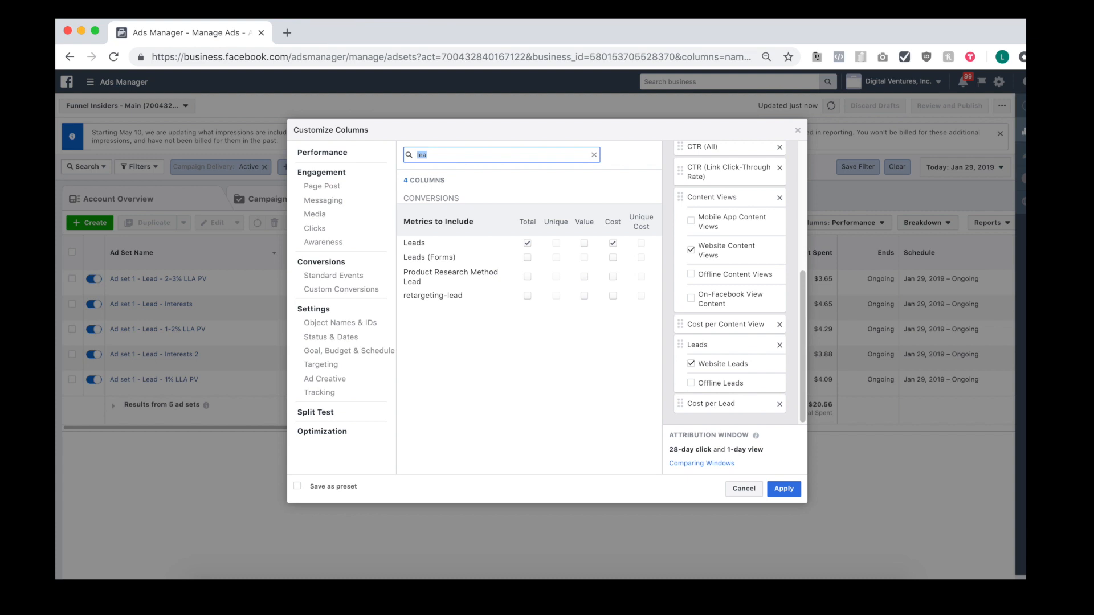
type("add")
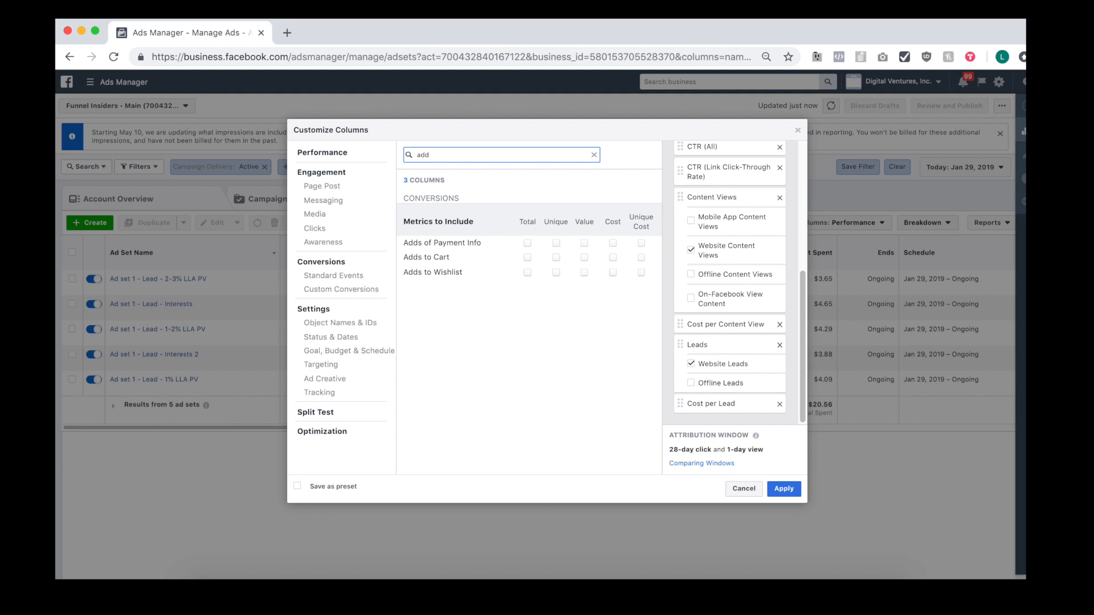
left_click(527, 258)
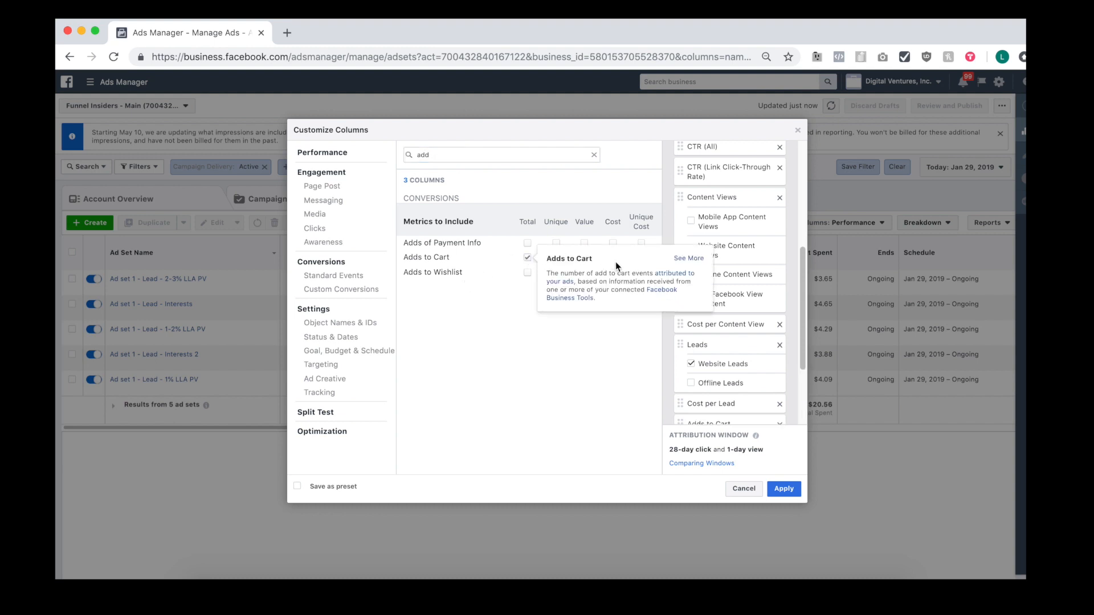
left_click(610, 257)
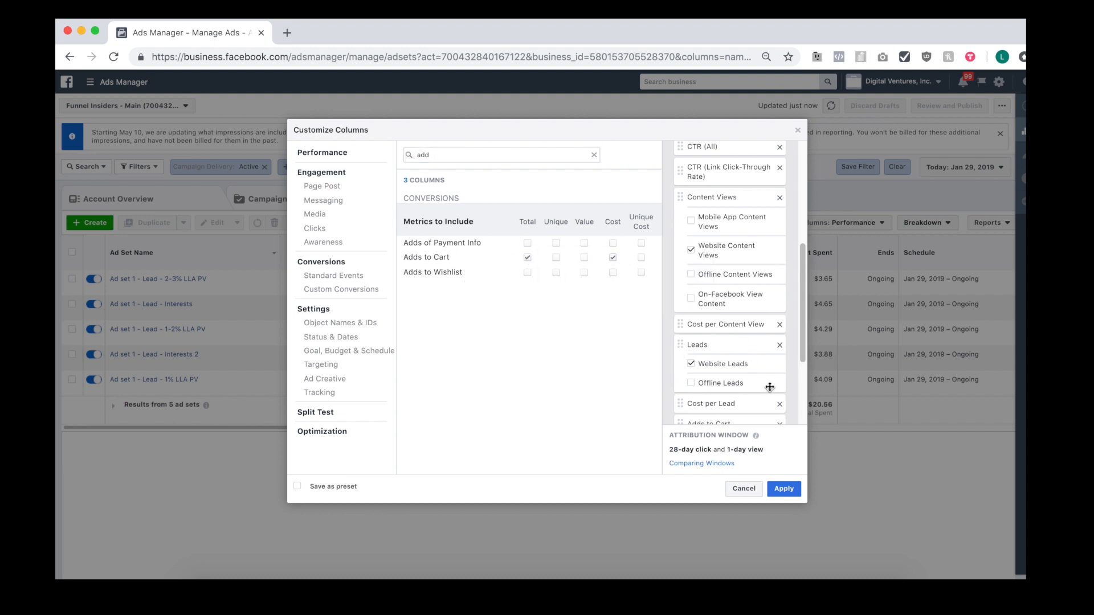
scroll(769, 385, "down", 3)
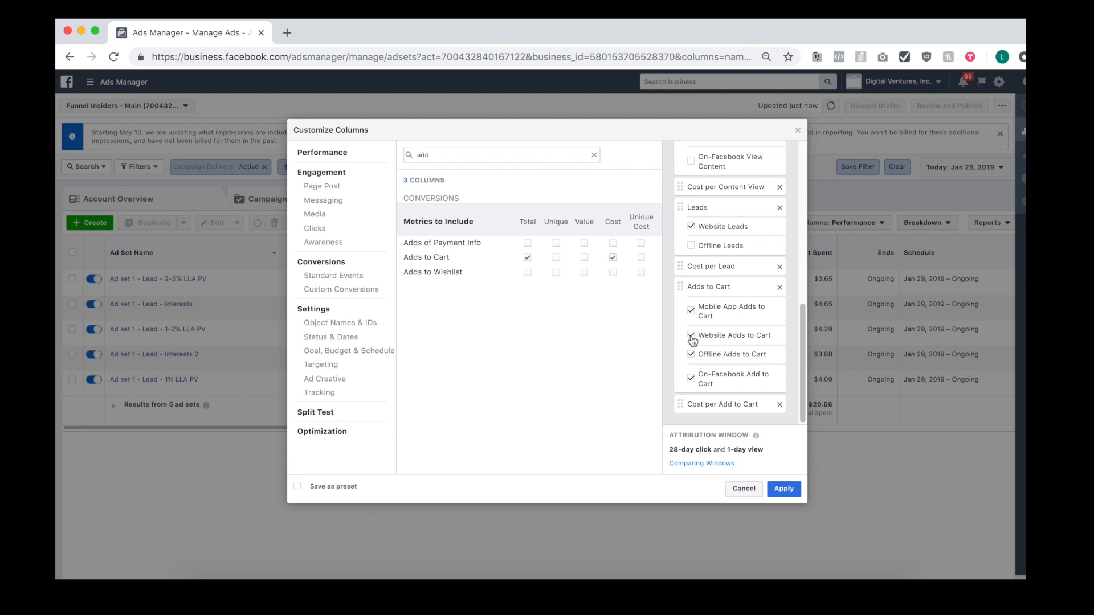
left_click(690, 310)
Step: Find the Checkouts Initiated metric and add its Total and Cost columns, keeping only Website Checkouts Initiated included
left_click(441, 159)
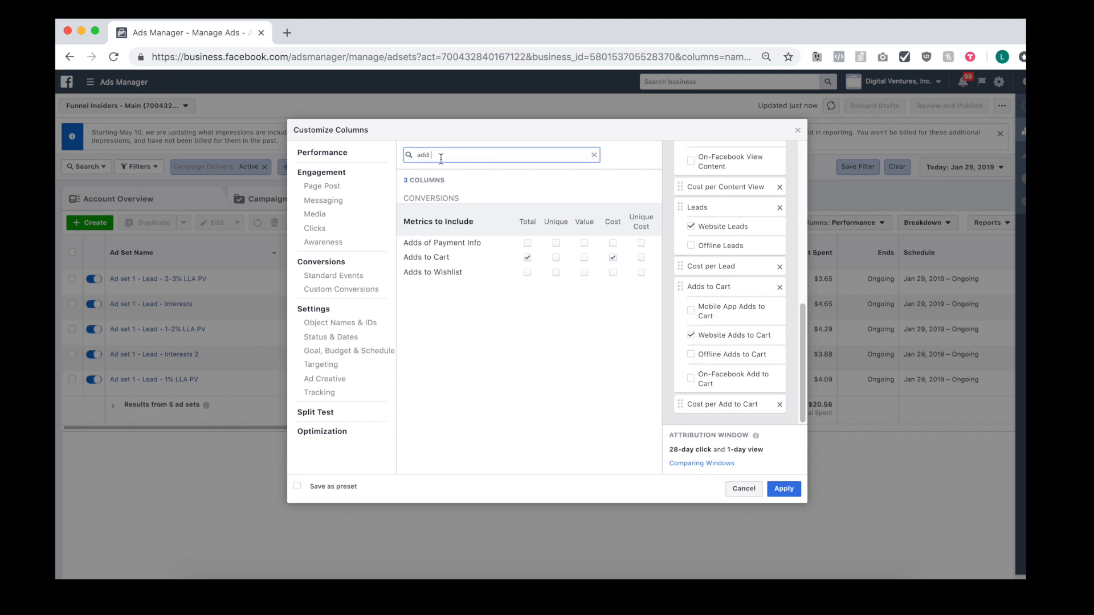
double_click(441, 159)
type("init")
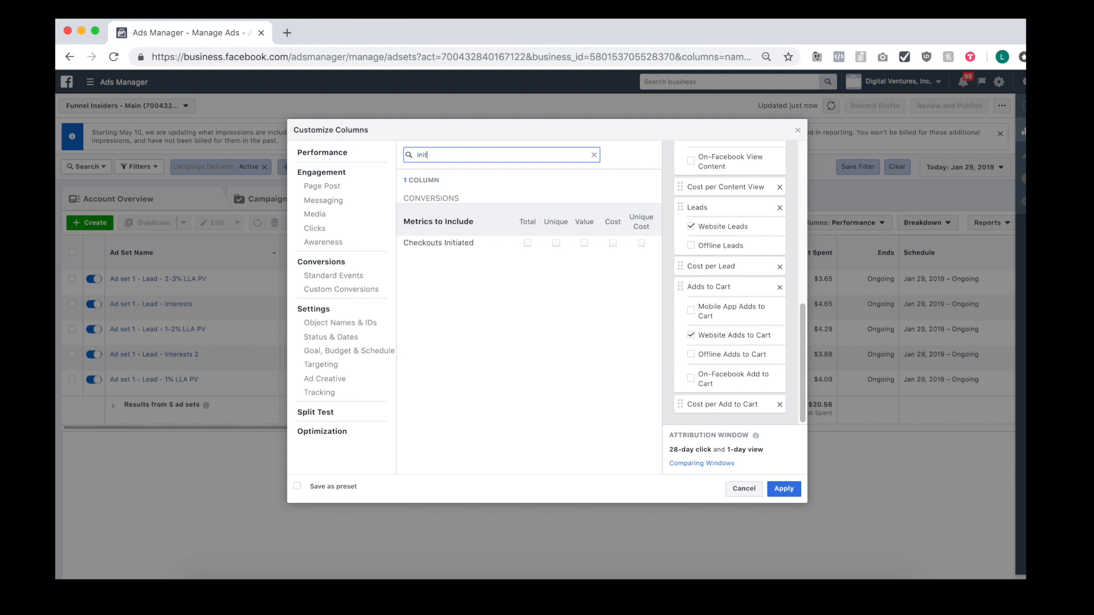
left_click(528, 244)
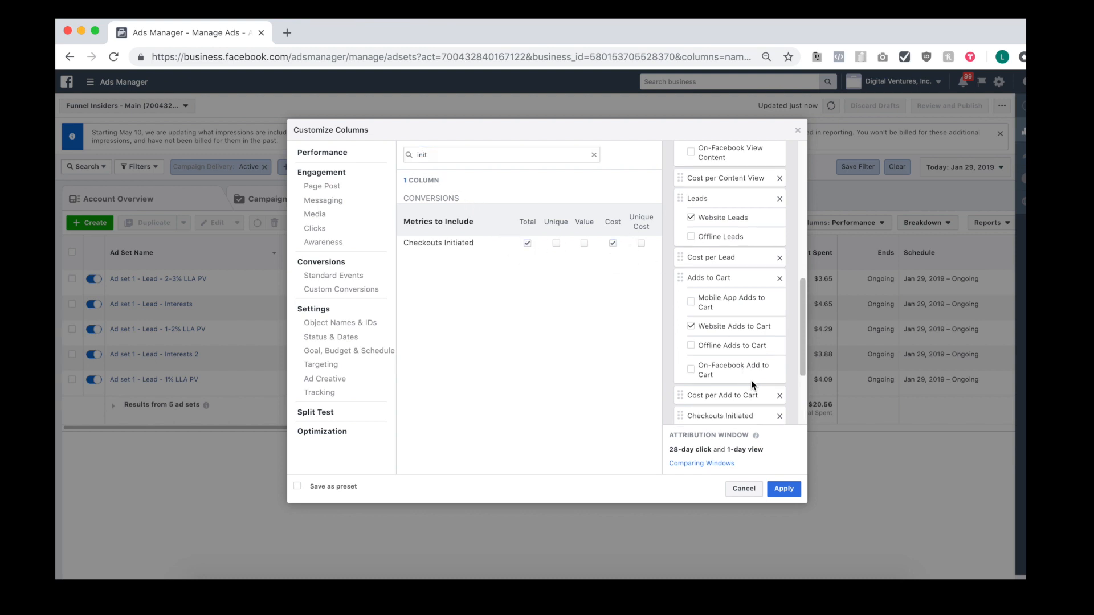
left_click(691, 370)
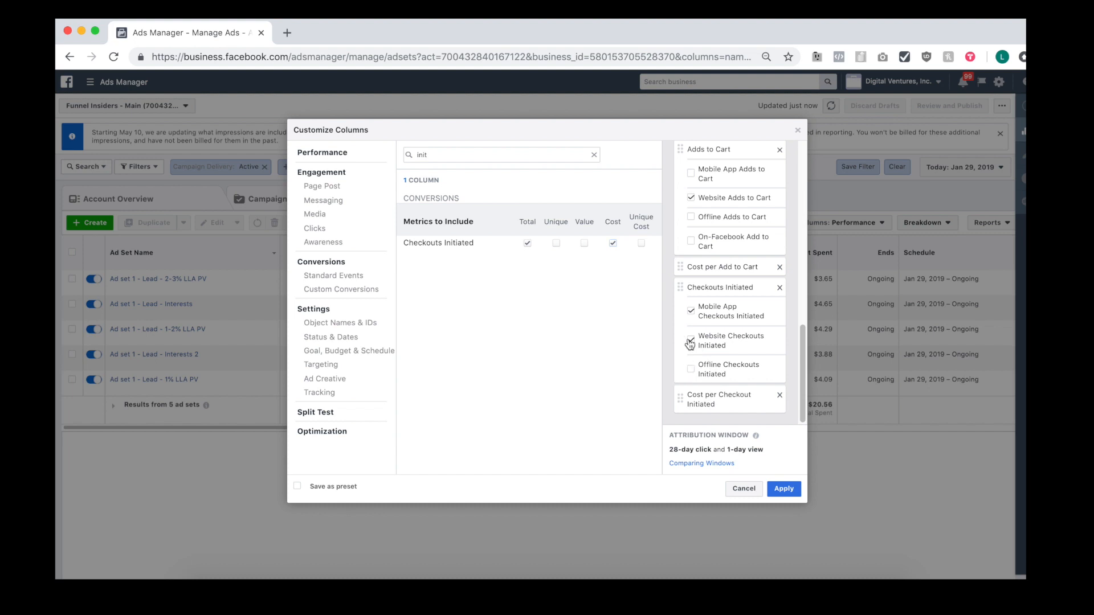
left_click(691, 313)
Step: Find the Purchases metric and add its Total and Cost columns, keeping only Website Purchases included
double_click(438, 160)
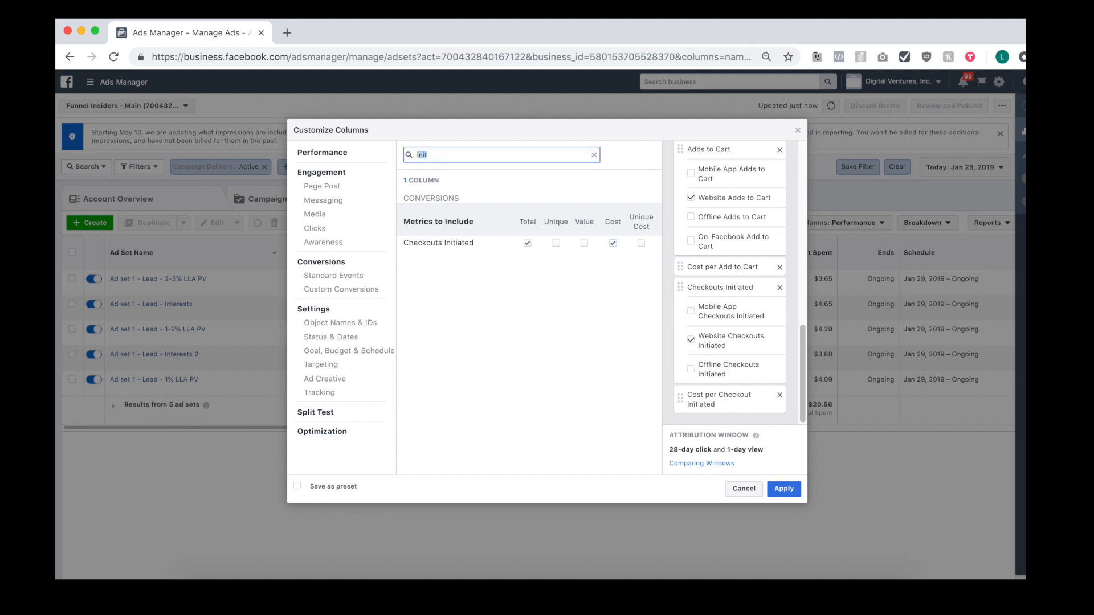
type("purchase")
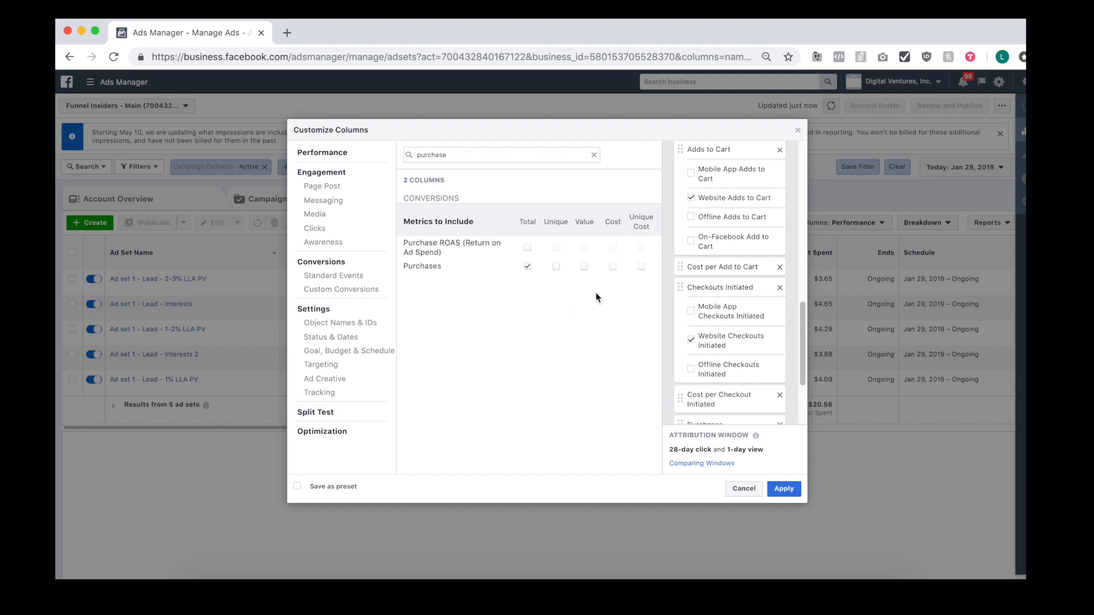
left_click(612, 266)
scroll(683, 353, "down", 3)
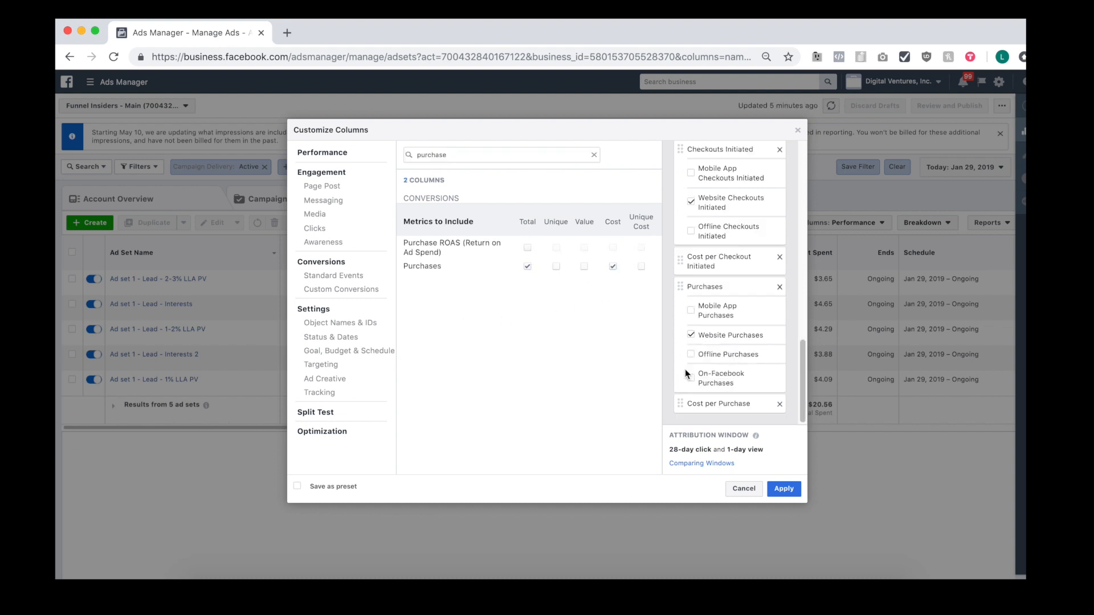
left_click(691, 374)
Step: Add the Purchase ROAS (Return on Ad Spend) total, adjust its included sources, and apply the customized columns
double_click(448, 154)
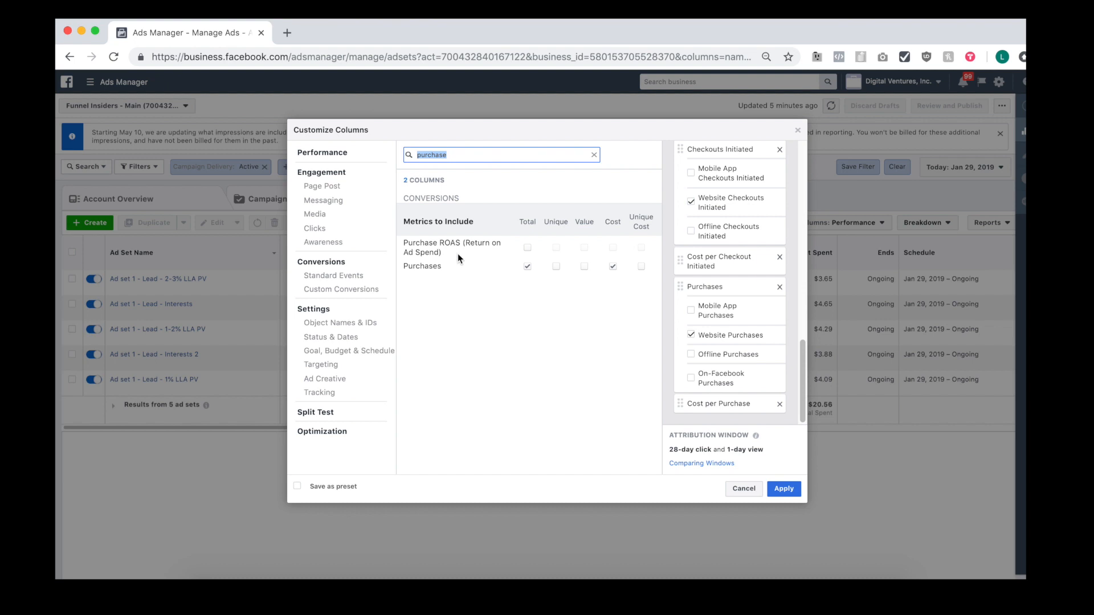
left_click(528, 253)
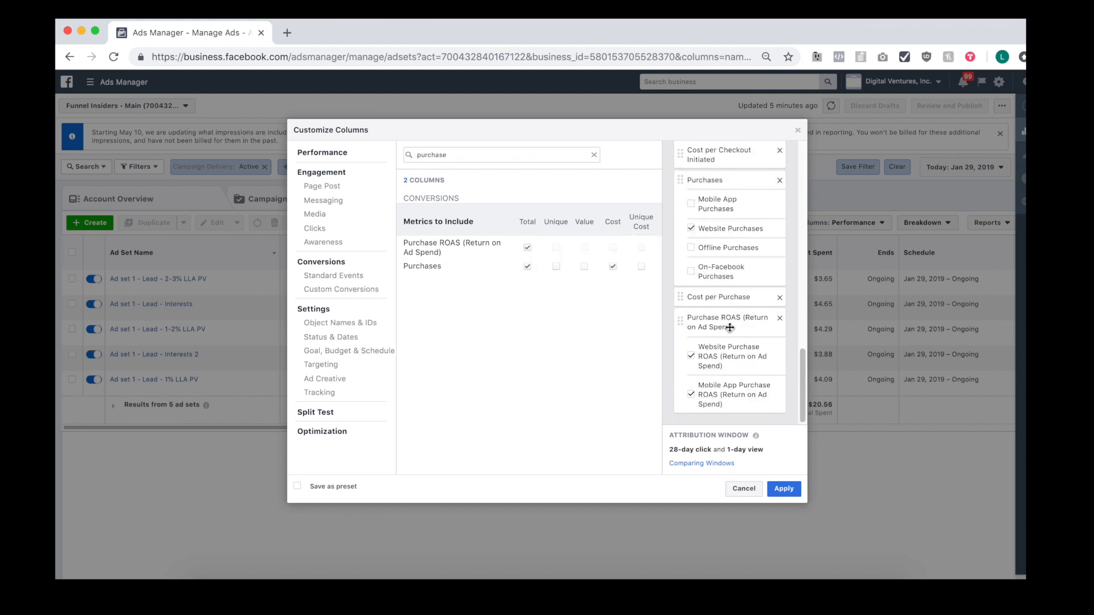
left_click(694, 358)
left_click(788, 491)
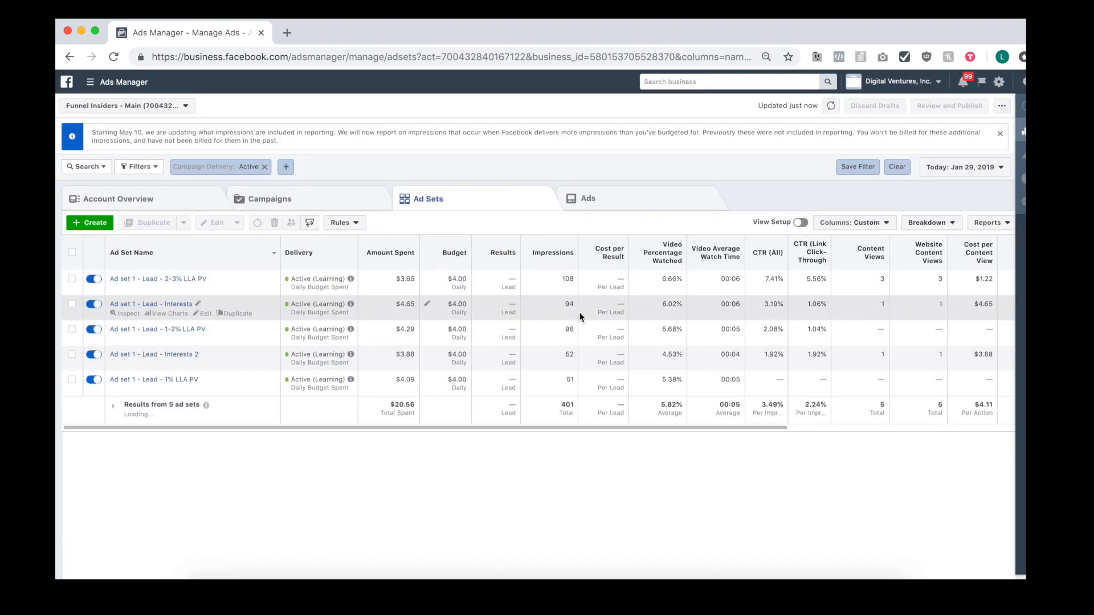
Step: Set the custom column layout as the default, saving it as a column preset named 1.6
left_click(688, 425)
scroll(688, 424, "right", 10)
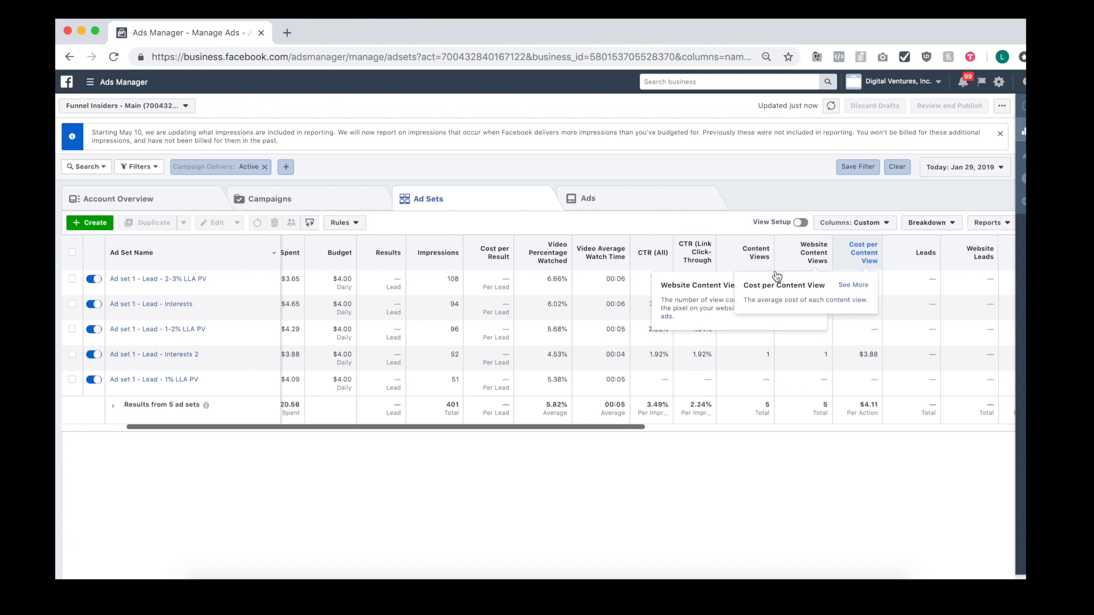
left_click(852, 223)
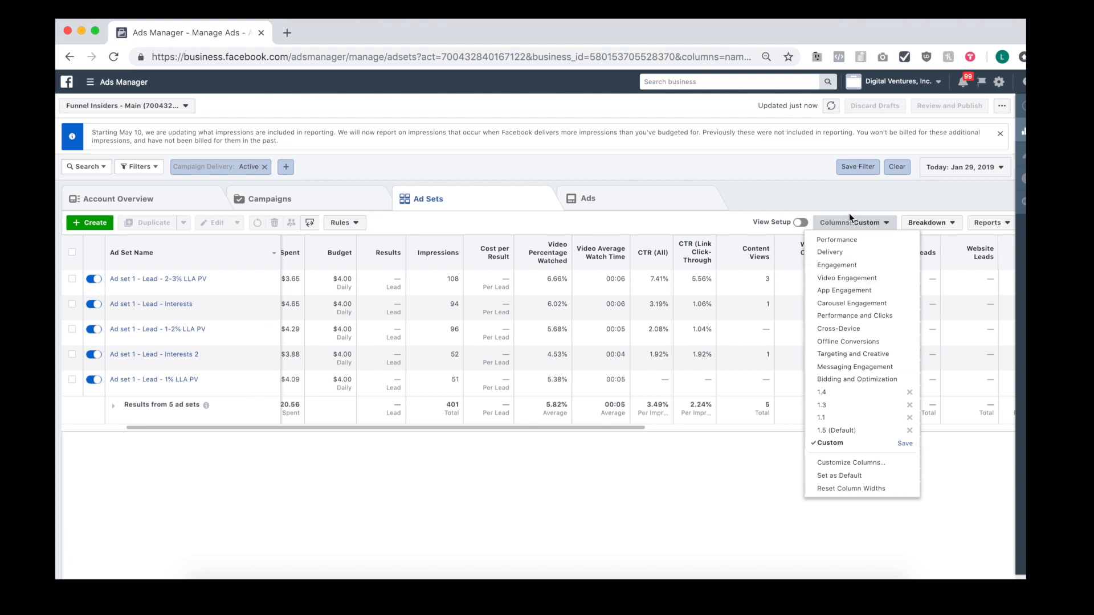
left_click(819, 475)
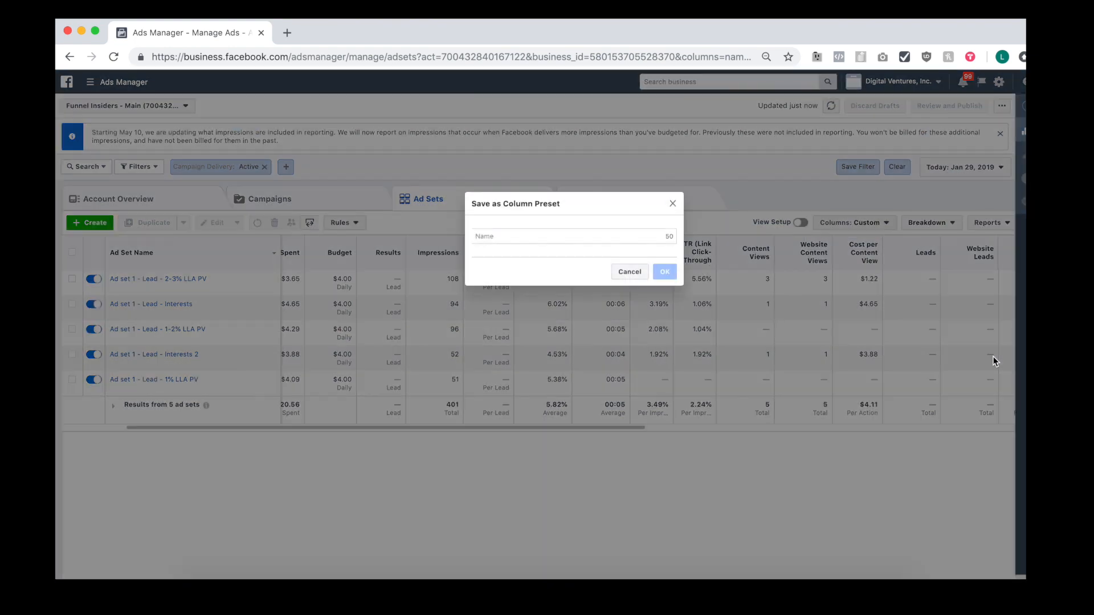
left_click(517, 235)
type("1.6")
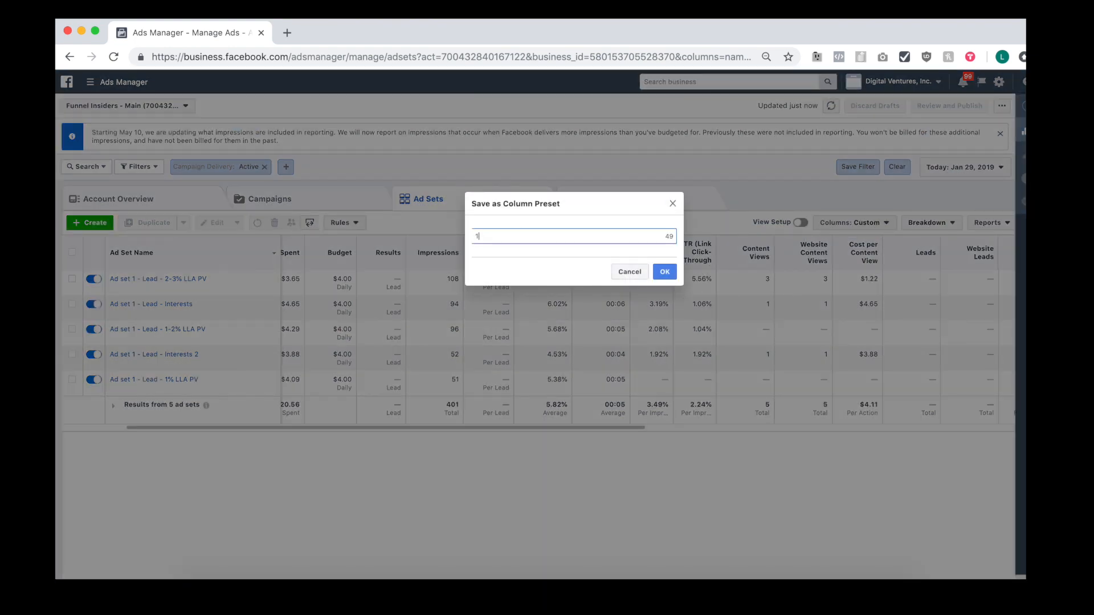
left_click(660, 271)
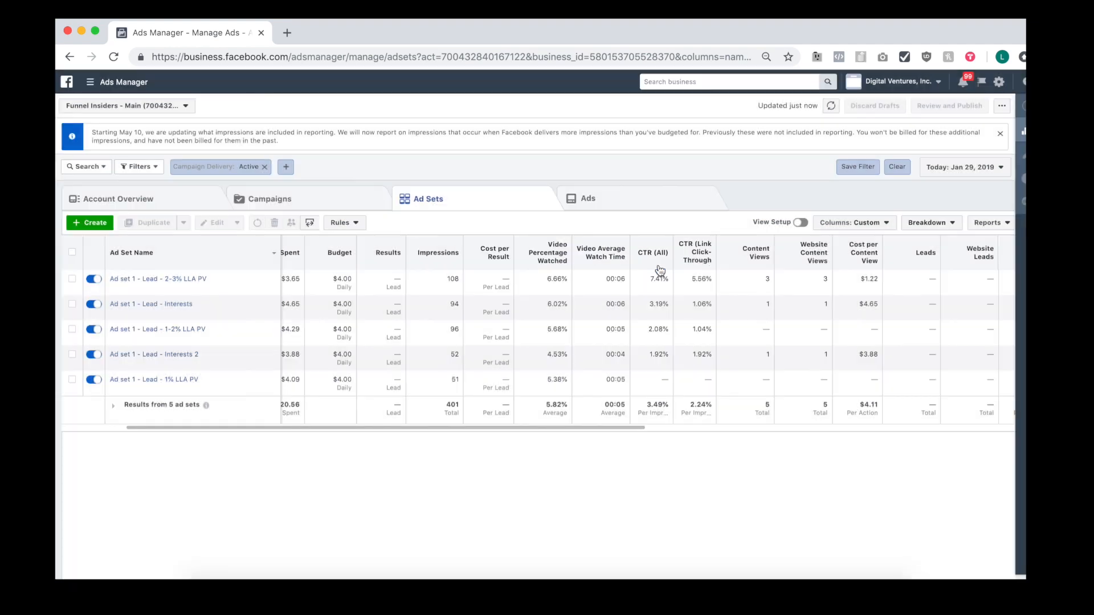